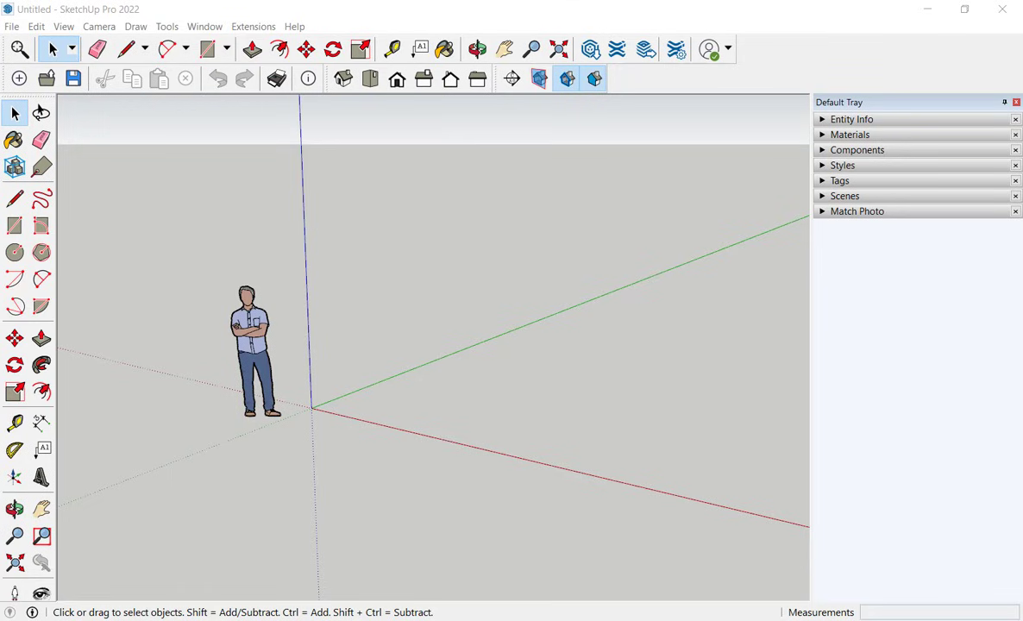
Start a rectangle with its first corner fixed at the axes origin.
click(15, 226)
click(311, 407)
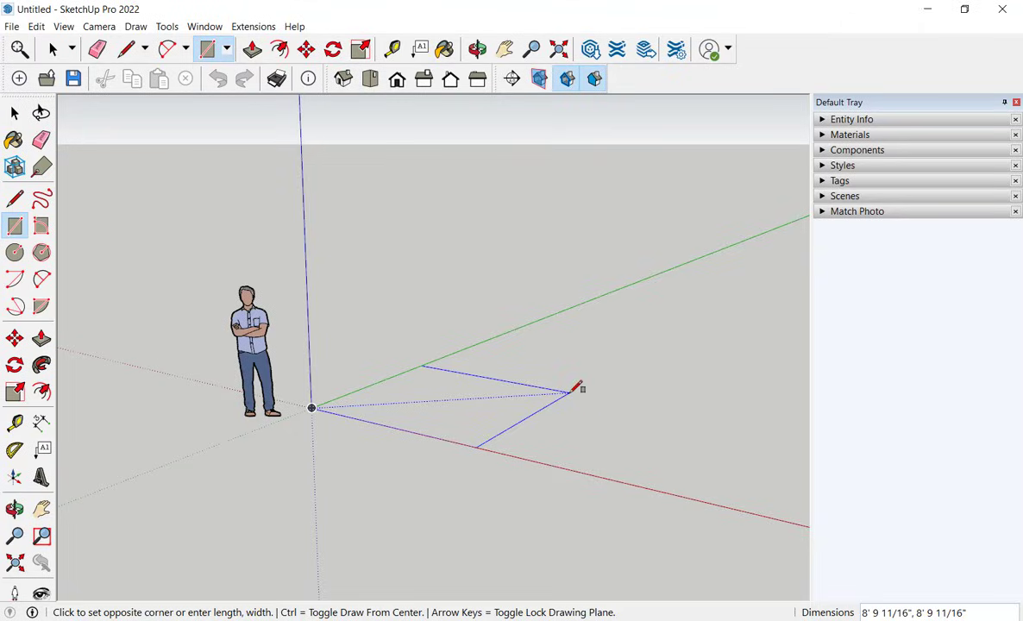
Commit the rectangle at 5',5, then undo that square.
text(5')
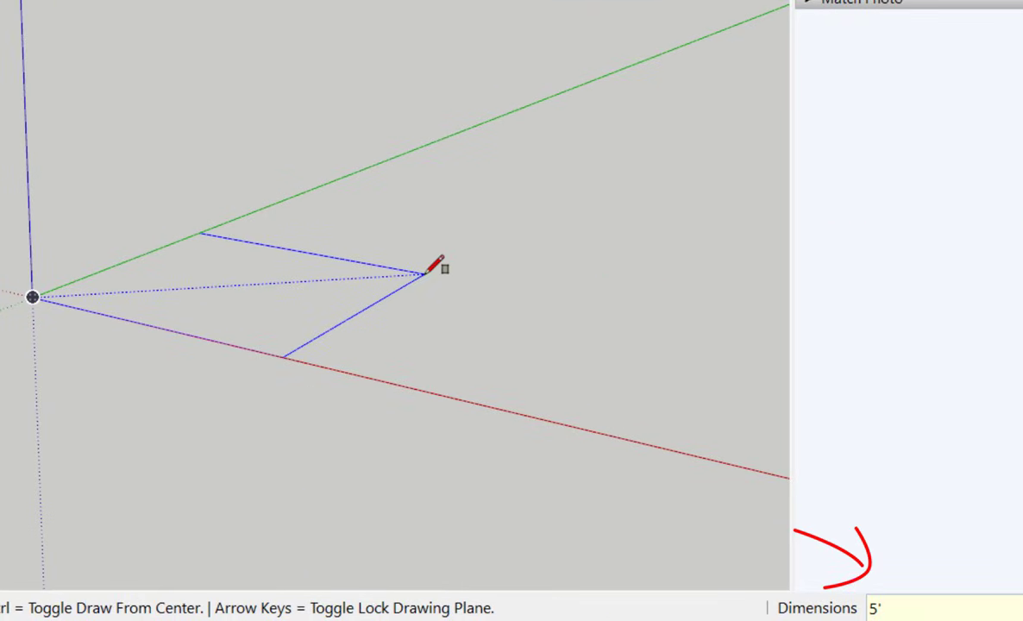
text(,5)
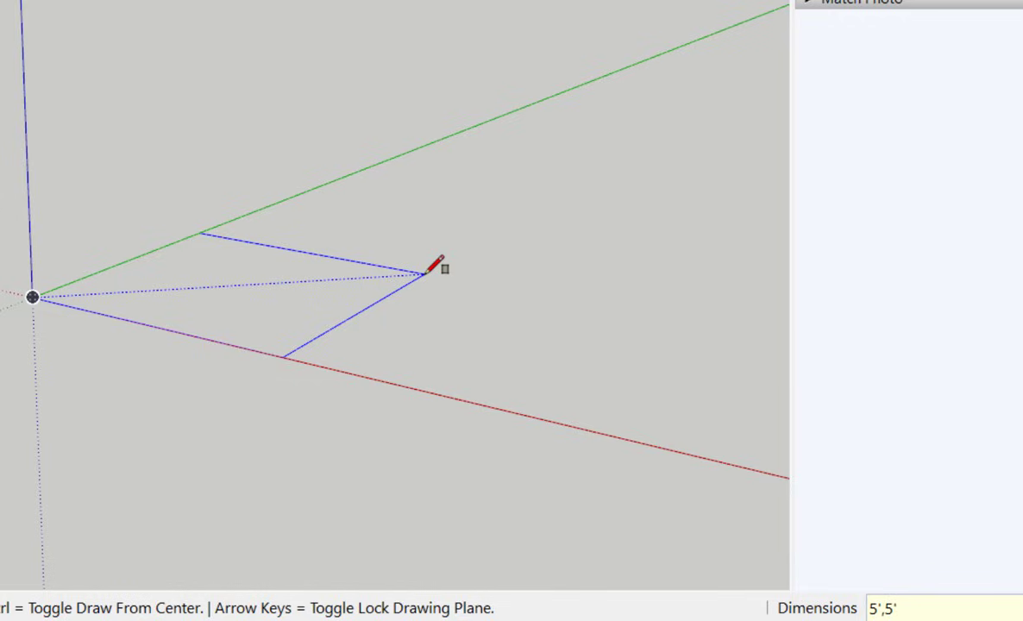
key(Return)
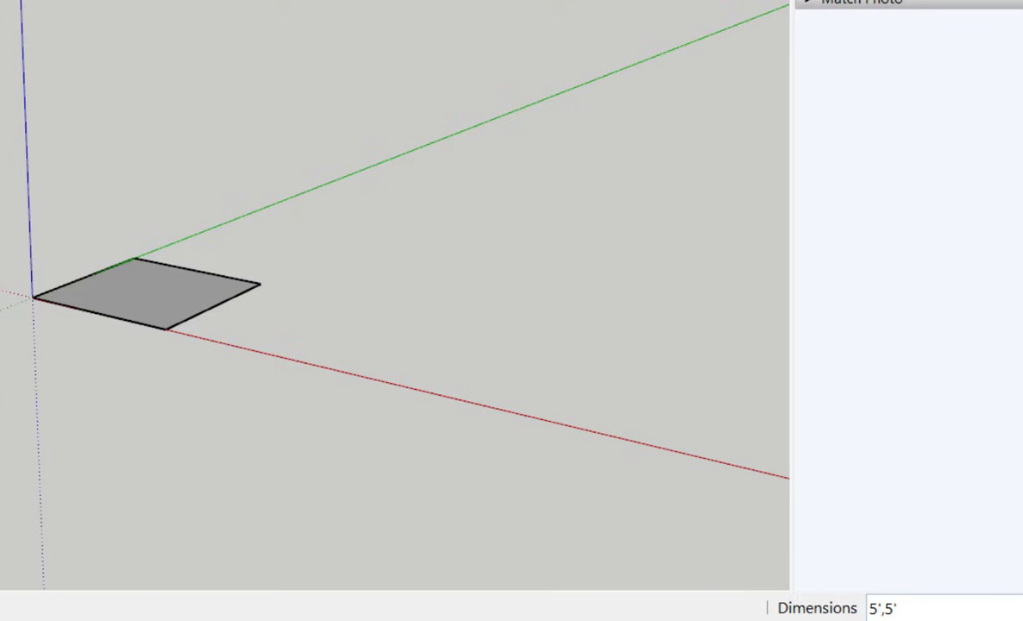
key(ctrl+z)
Draw a 5 by 5 inch square from the origin and zoom in on it.
click(33, 297)
text(5,5)
key(Return)
scroll(30, 285, up, 4)
scroll(26, 283, up, 3)
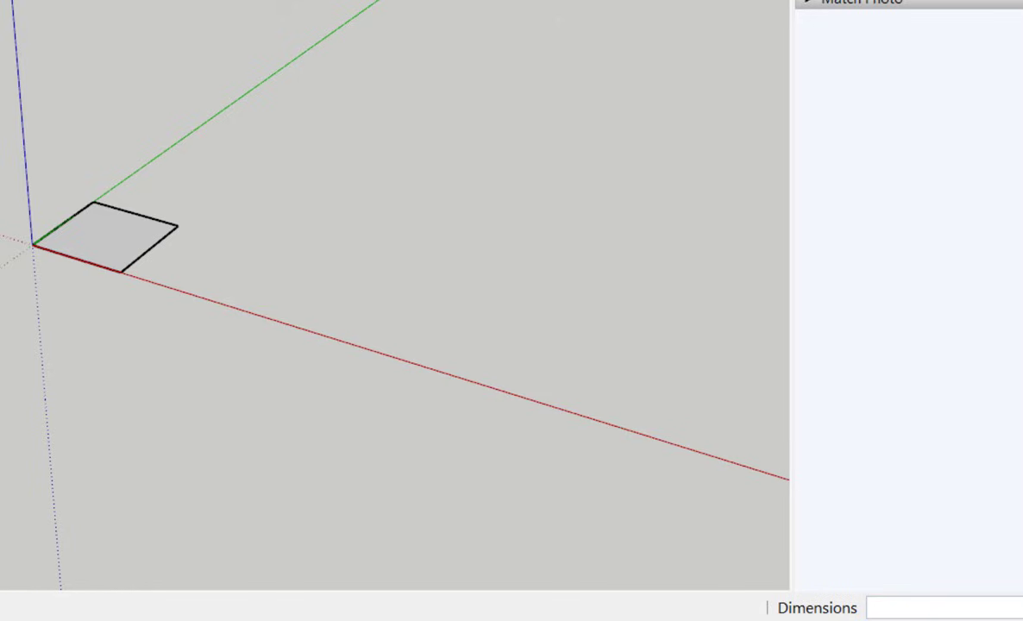
Undo the tiny square and draw a 5'6 by 5'6 square from the origin.
key(ctrl+z)
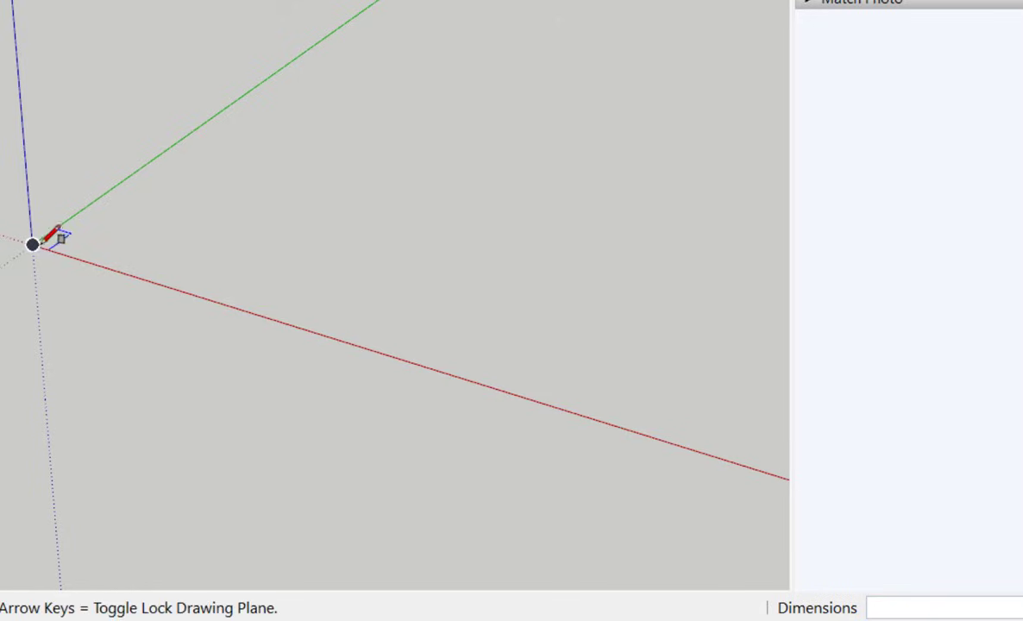
click(33, 245)
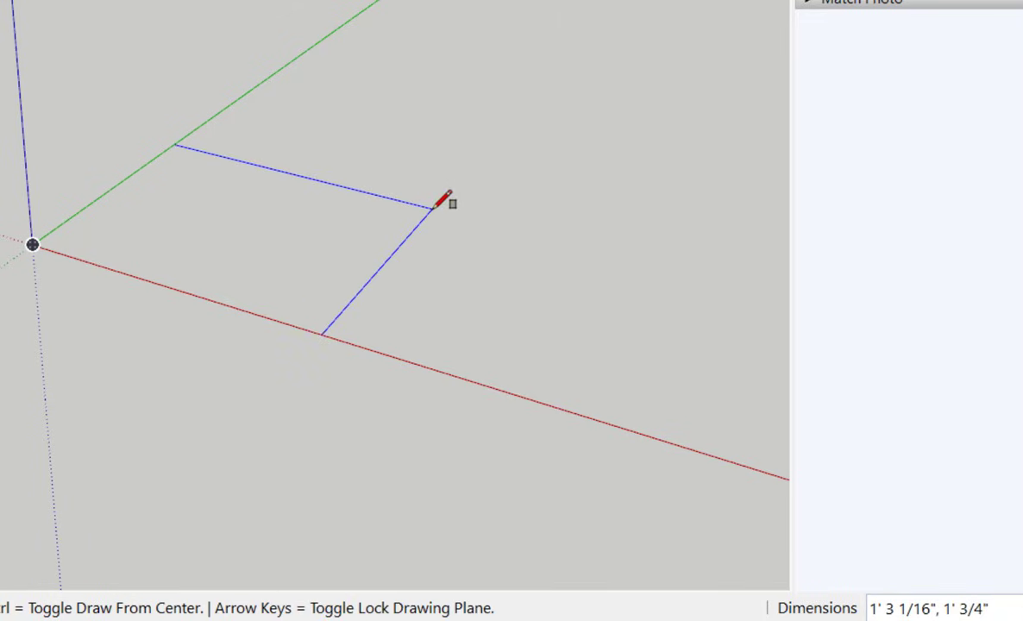
click(433, 207)
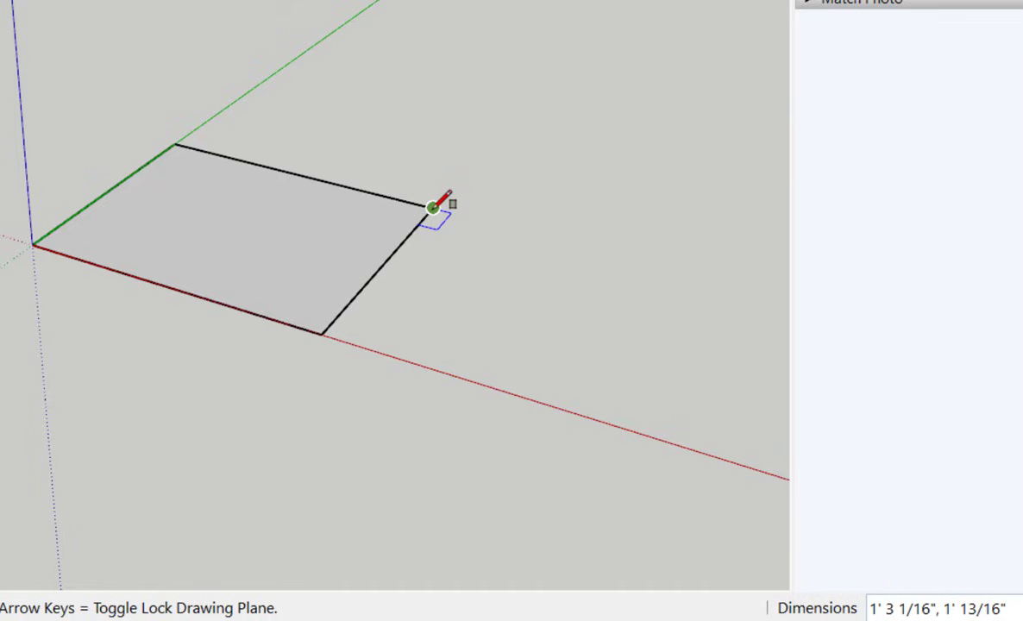
text(5)
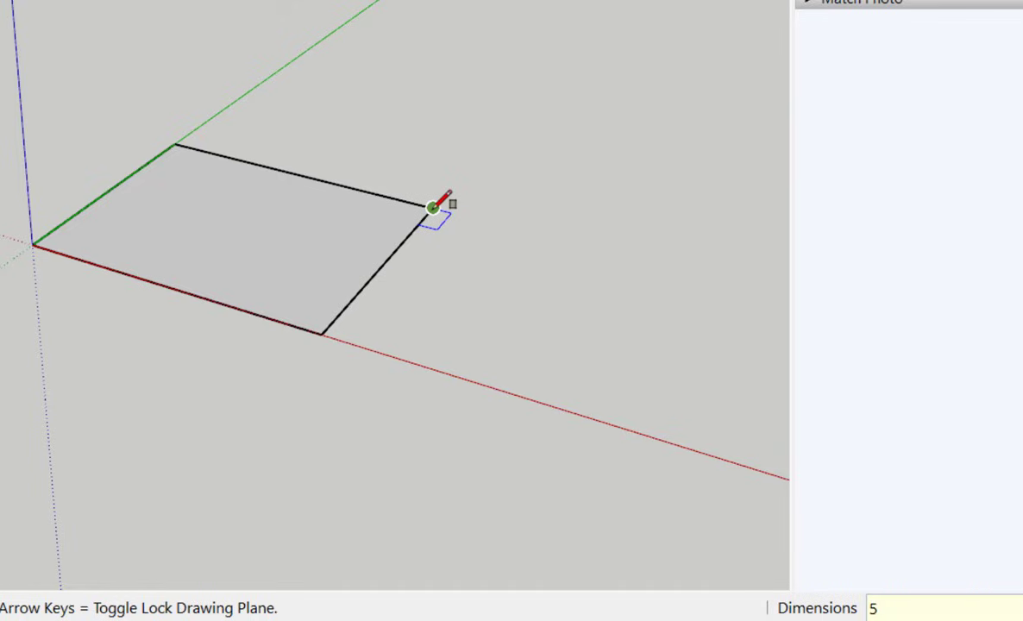
text('6)
text(,5'6)
key(Return)
scroll(285, 312, down, 5)
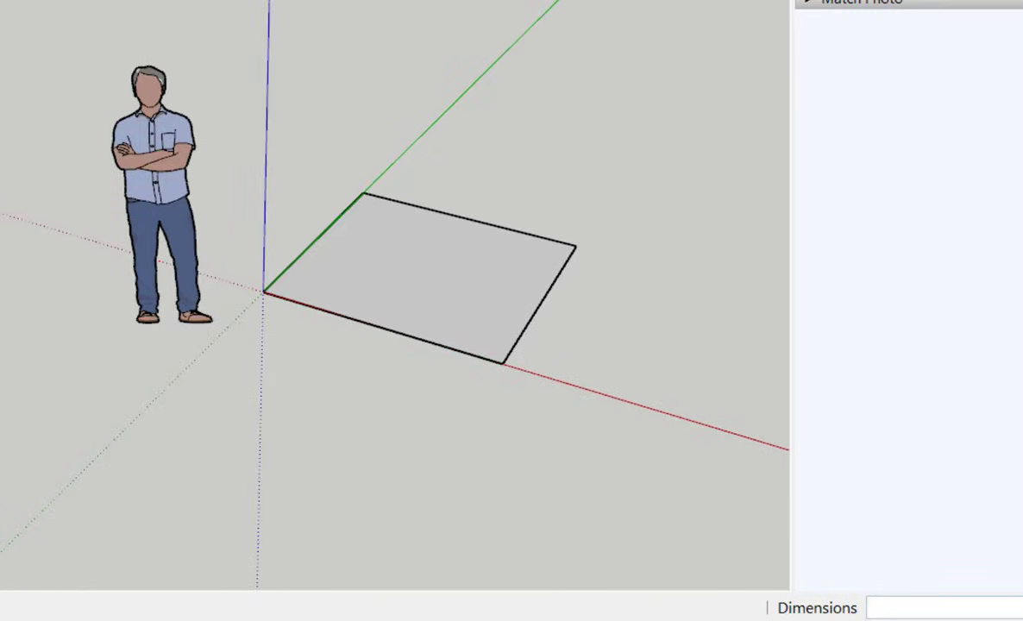
Undo and redraw the origin square at 5'6.5 by 5'6.5, ready to measure.
key(ctrl+z)
key(l)
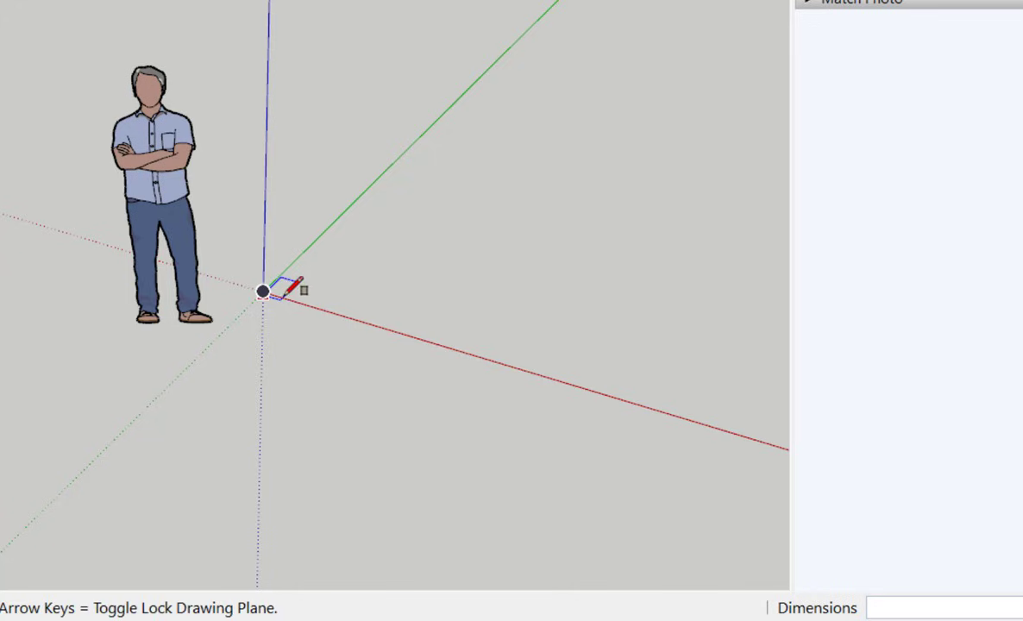
click(263, 291)
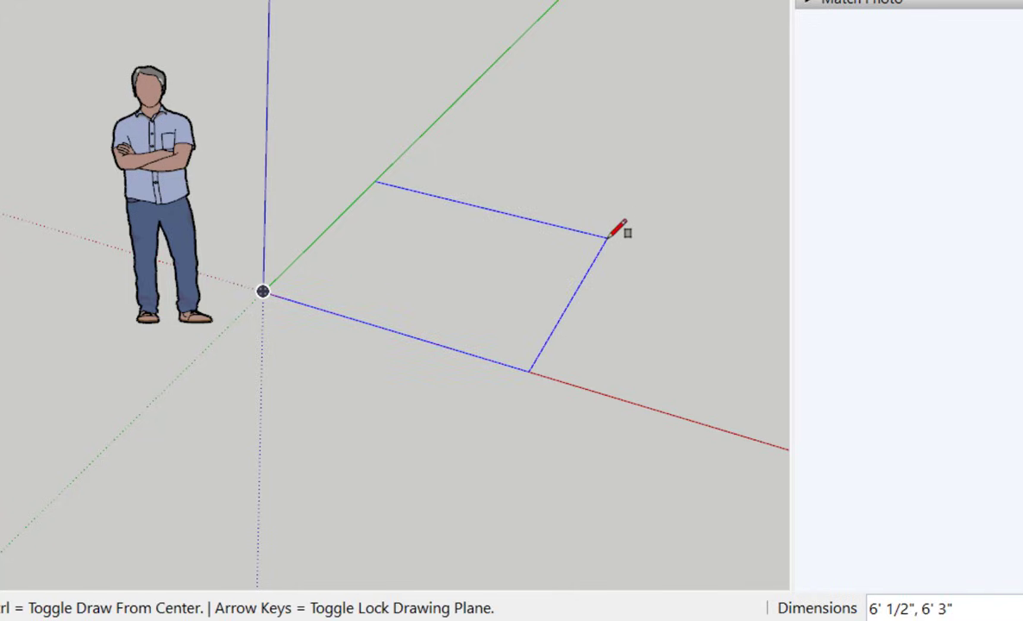
text(5'6.5)
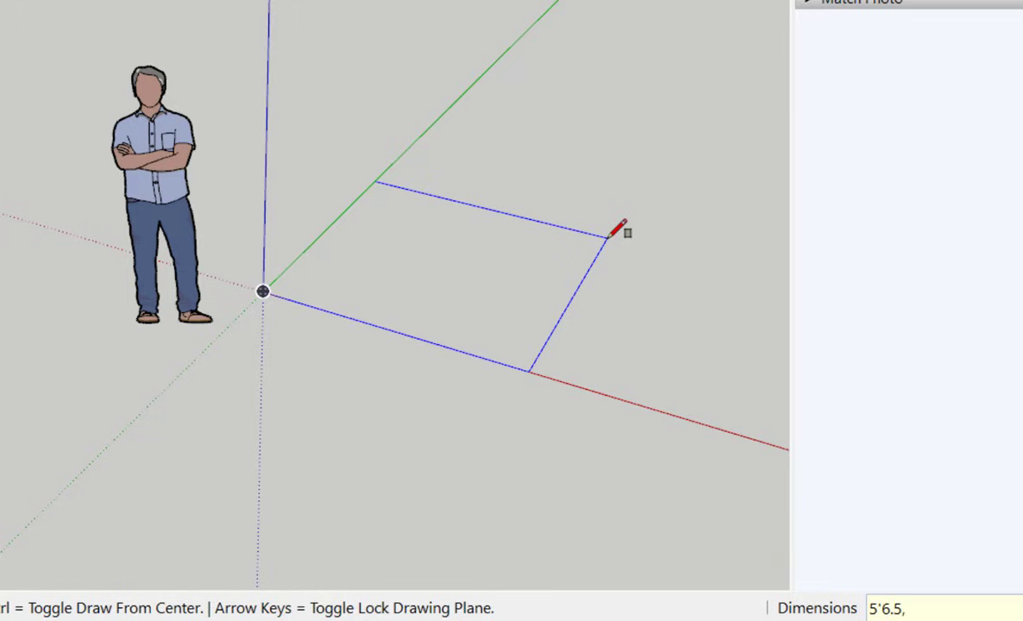
text(,5'6.5)
key(Return)
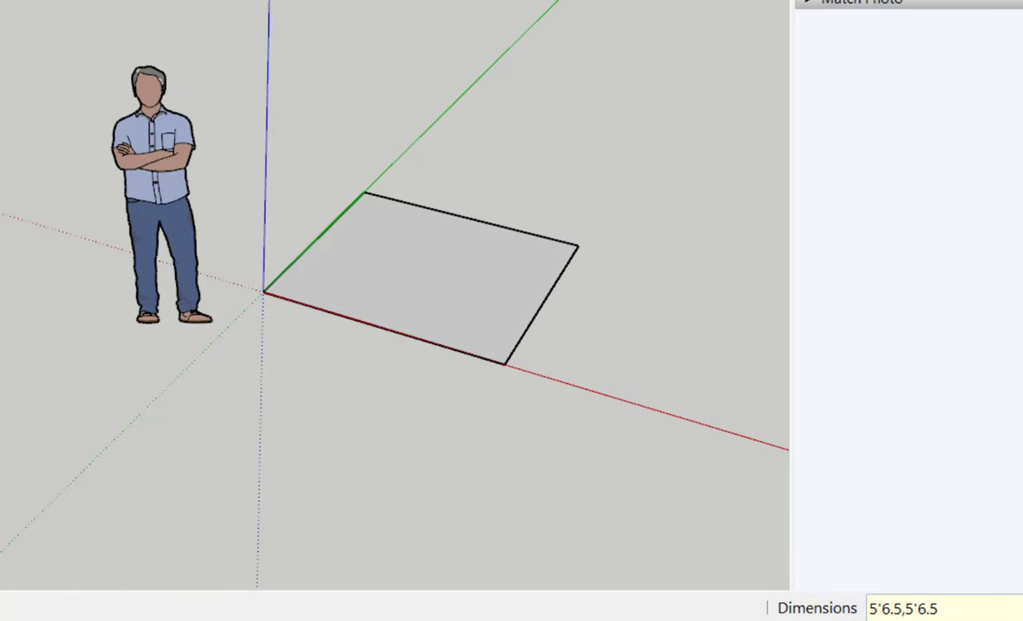
key(t)
scroll(369, 172, up, 2)
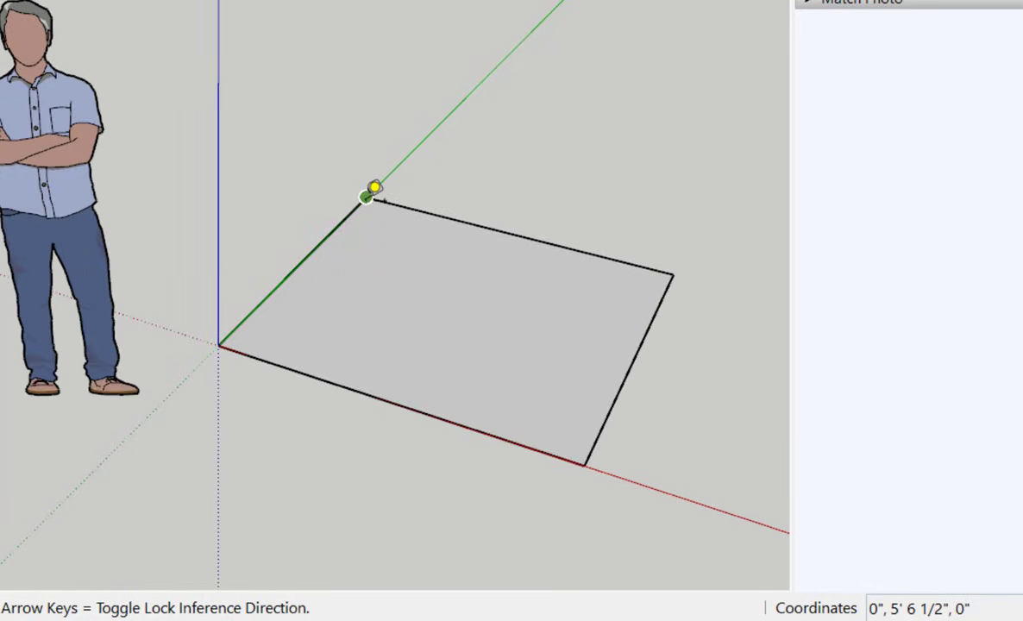
click(376, 191)
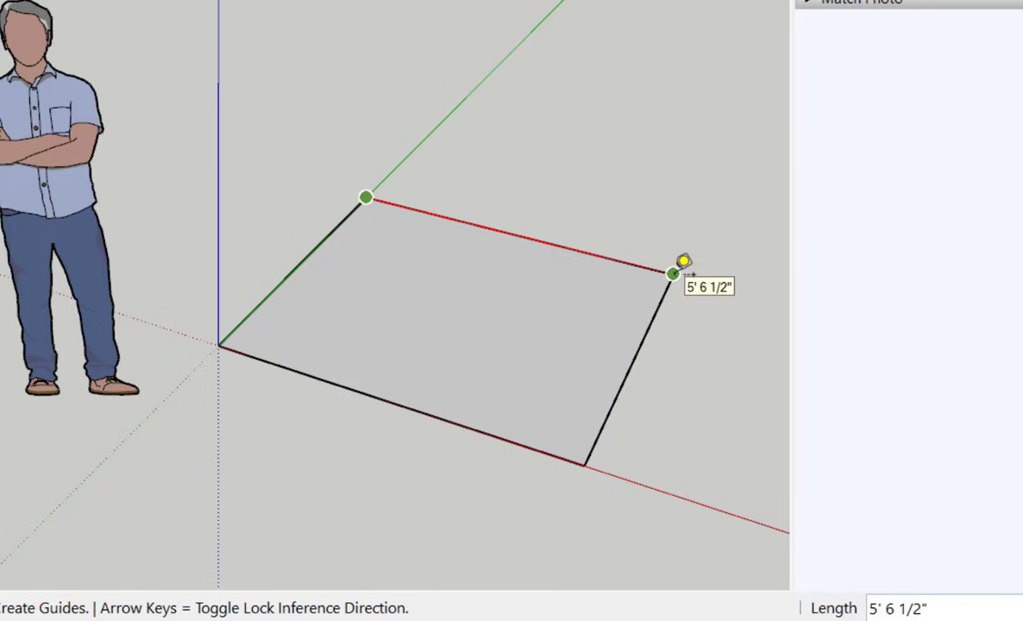
click(683, 263)
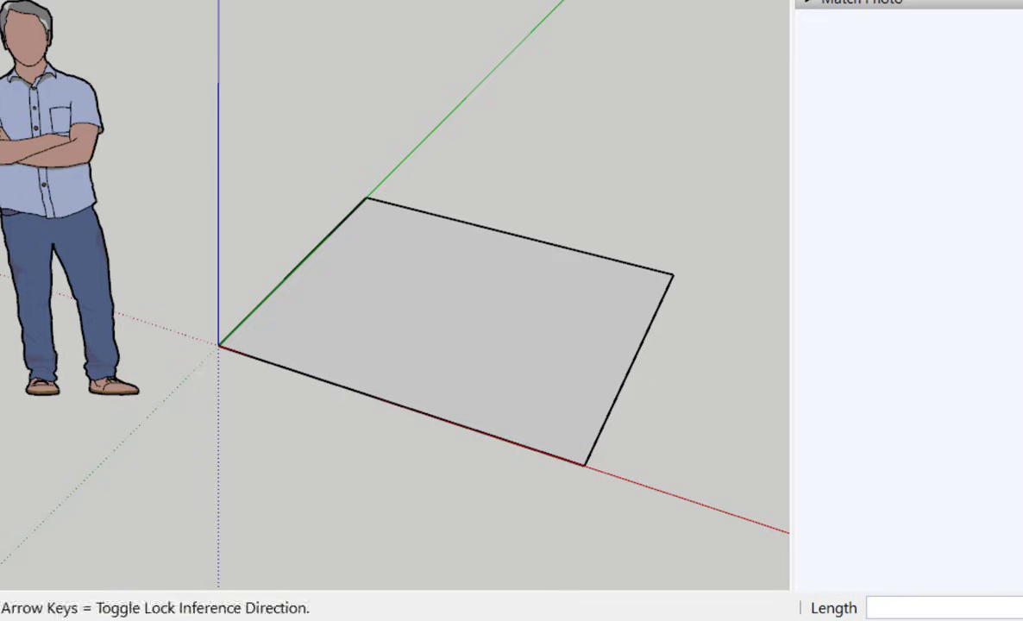
Undo and redraw the origin square at 5'10 3/4 by 5'10 3/4.
key(ctrl+z)
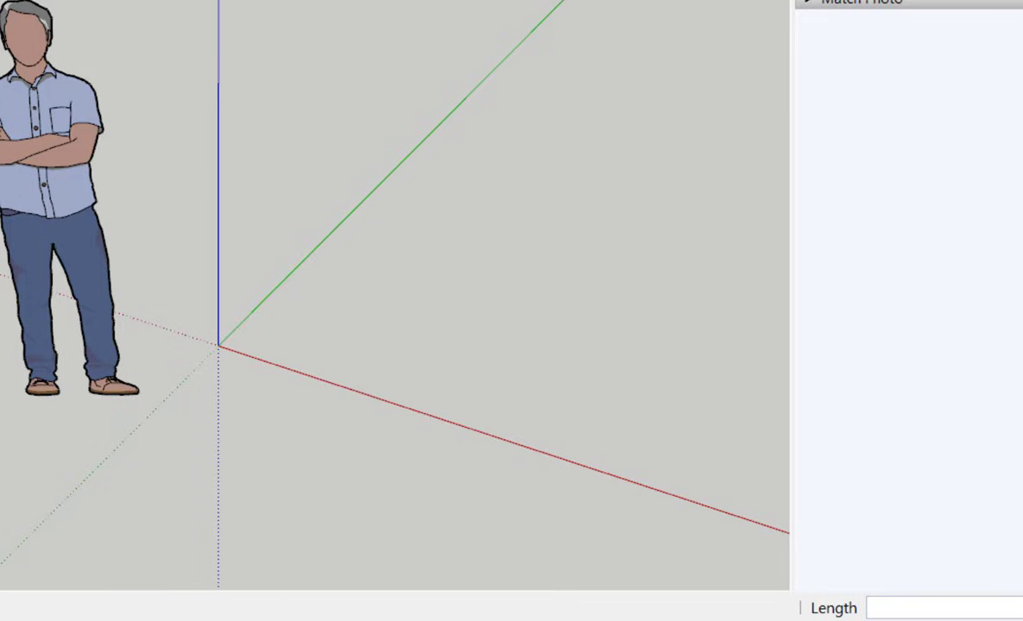
key(r)
click(218, 344)
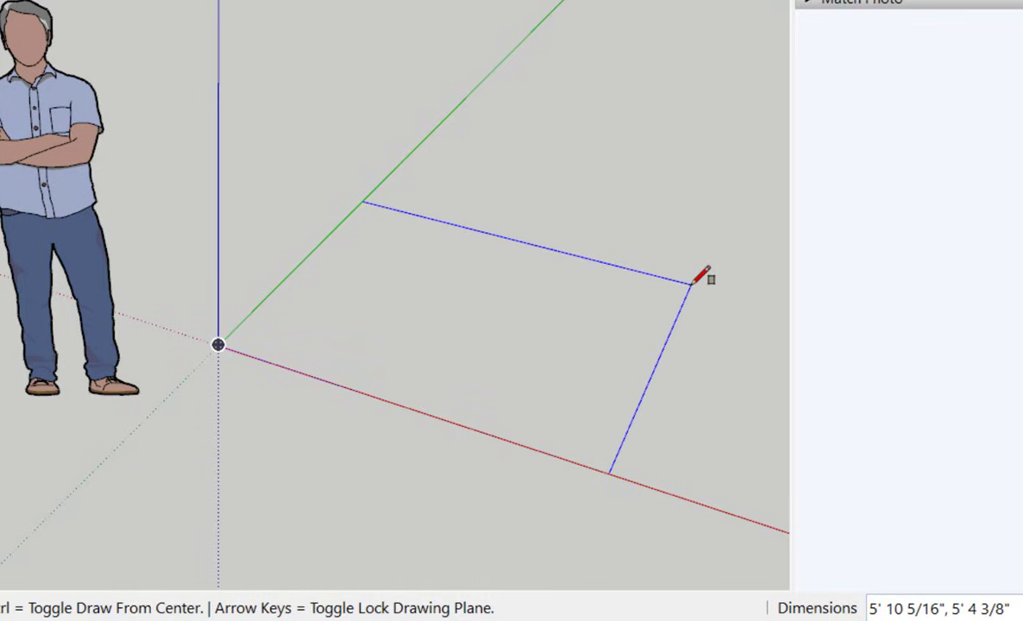
text(5)
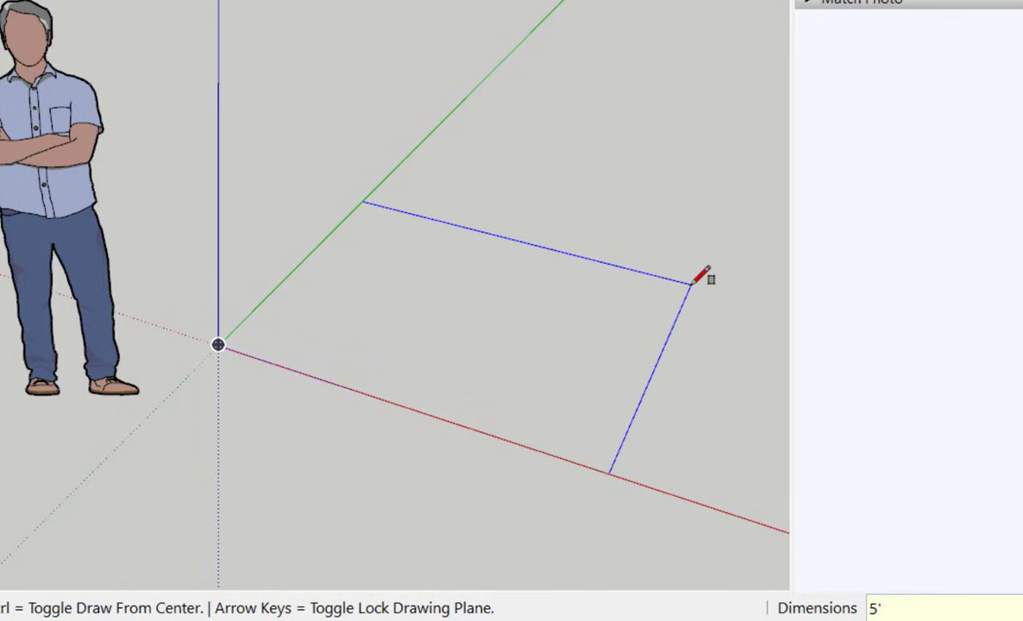
text('10 3/4,5'10 3/4)
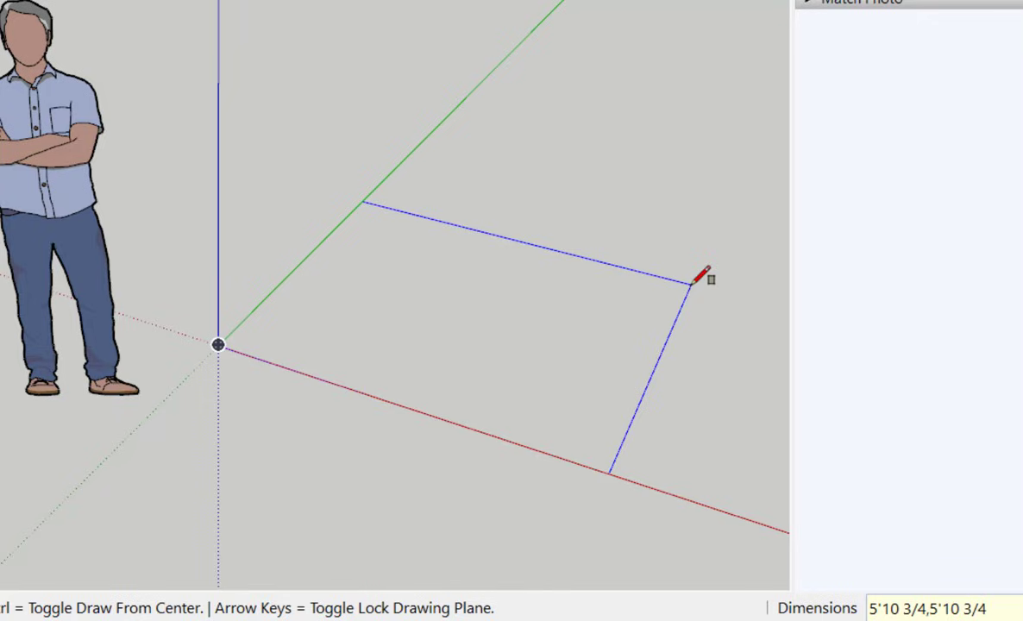
key(Return)
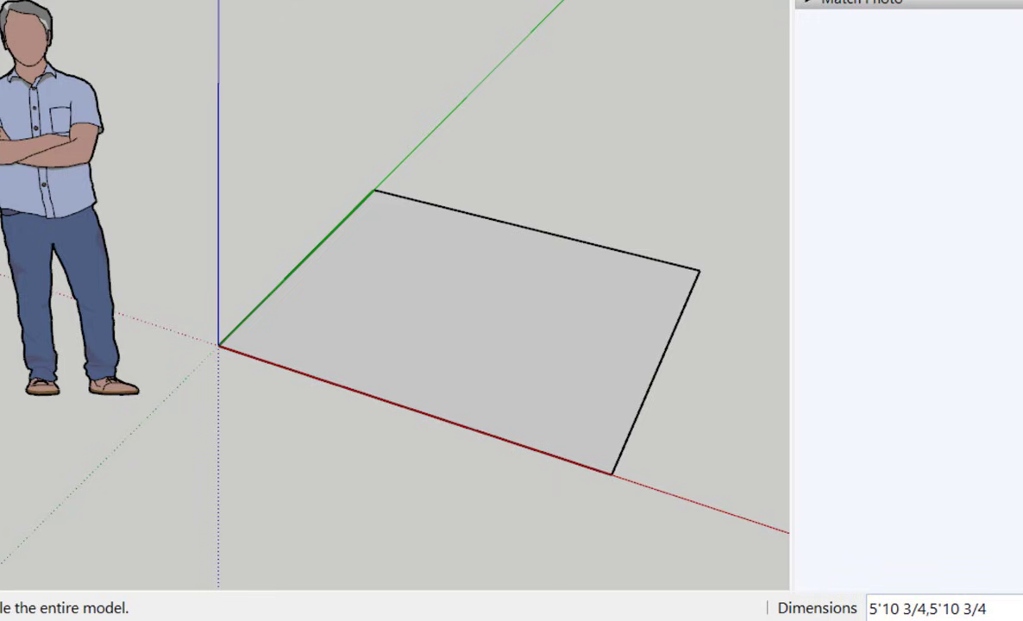
Begin a Tape Measure reading from the square's back corner along its far edge.
key(t)
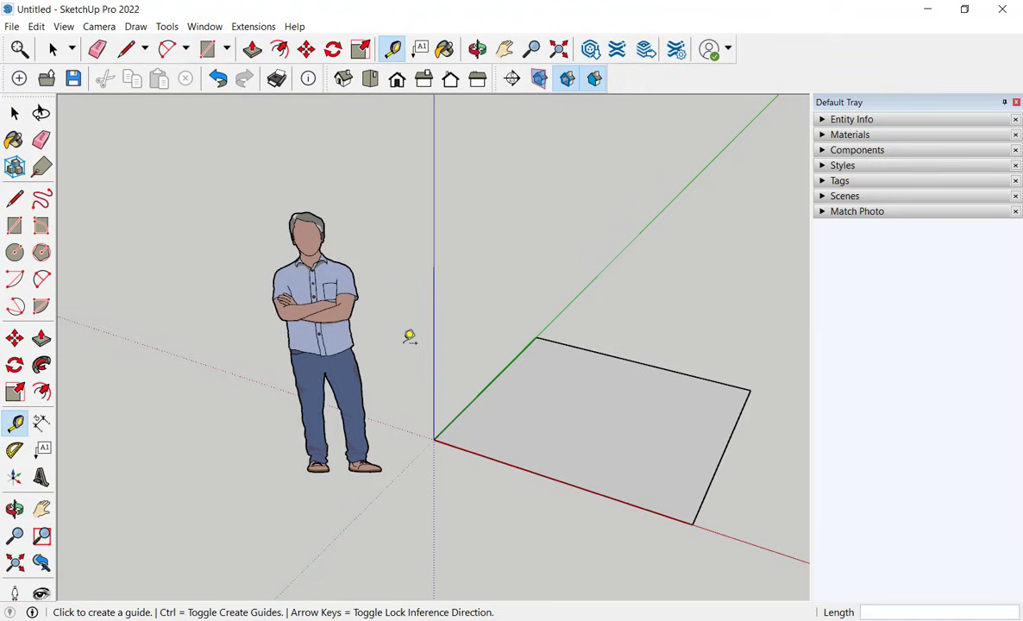
click(537, 337)
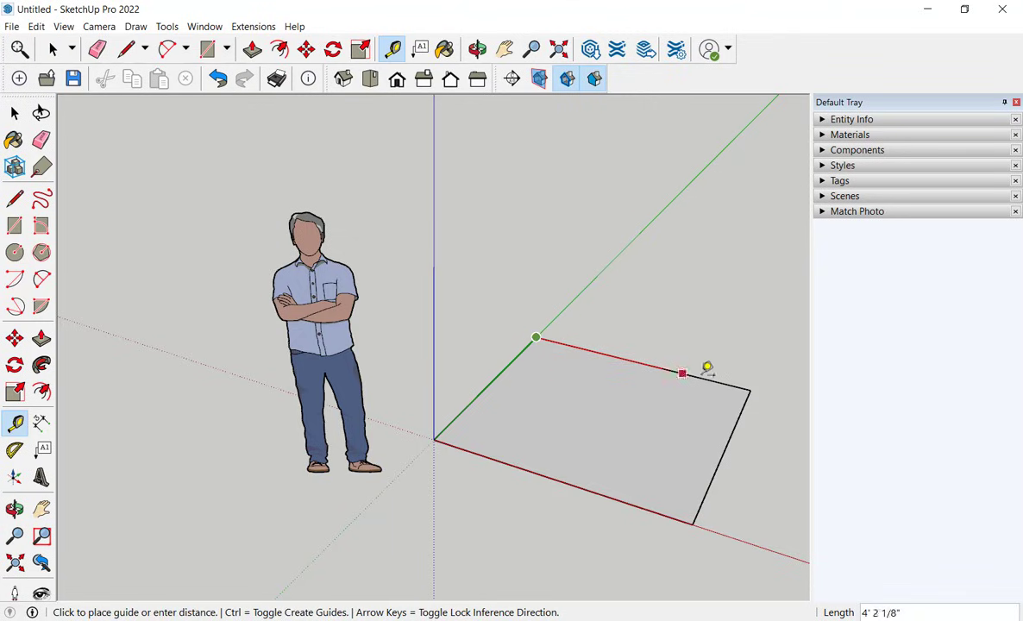